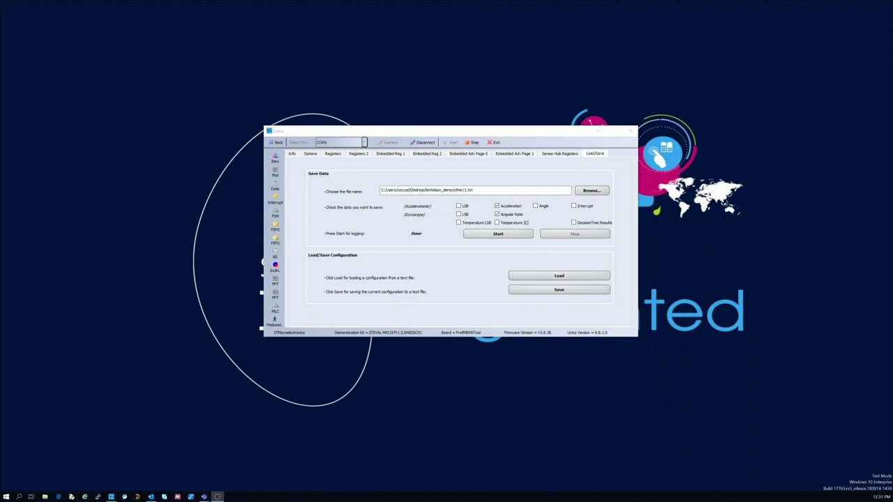
- In Machine Learning Core, load steady recordings 01–04.txt as the data pattern labelled 'steady'
{"action": "left_click", "coordinate": [457, 131]}
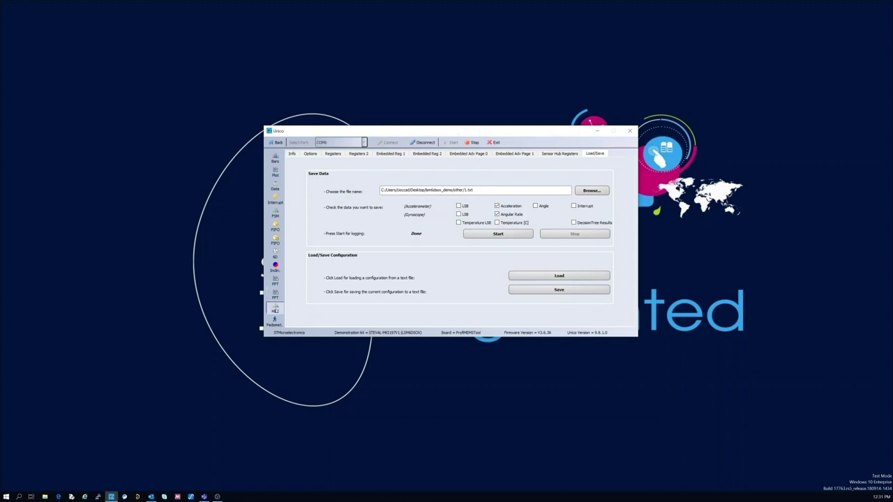
{"action": "left_click", "coordinate": [275, 310]}
{"action": "left_click", "coordinate": [481, 173]}
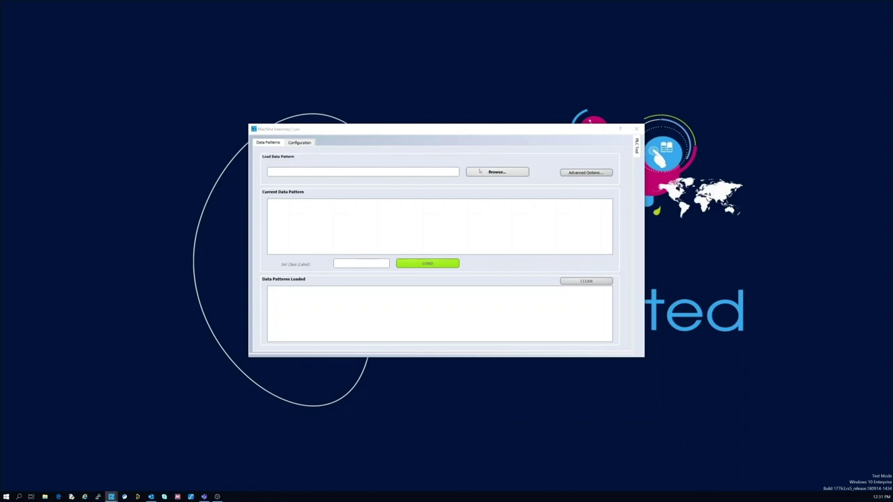
{"action": "scroll", "coordinate": [309, 216], "scroll_direction": "up", "scroll_amount": 5}
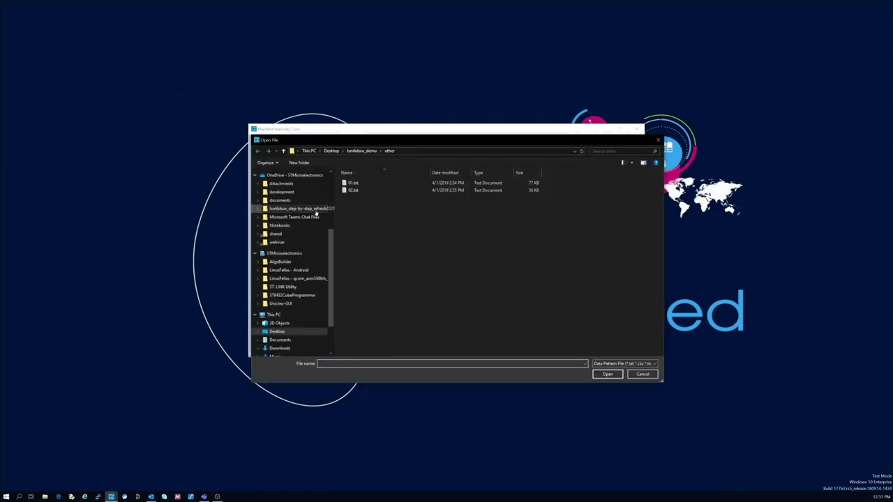
{"action": "scroll", "coordinate": [309, 215], "scroll_direction": "up", "scroll_amount": 1}
{"action": "left_click", "coordinate": [299, 222]}
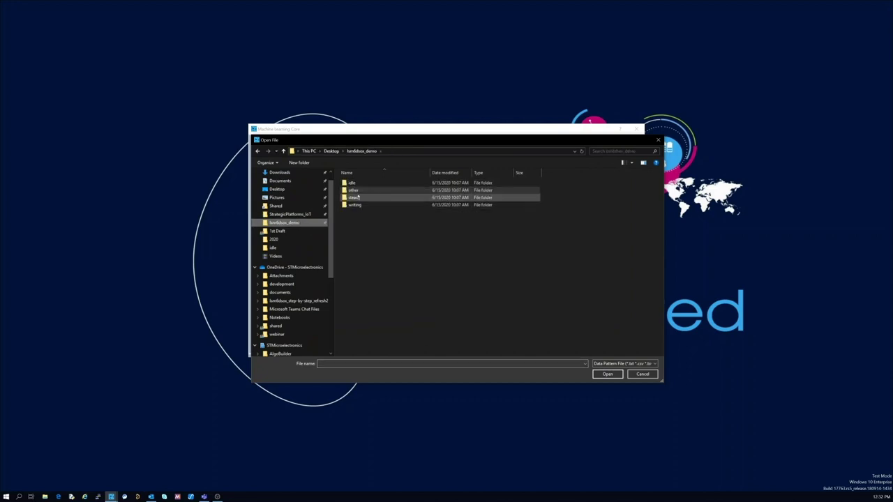
{"action": "double_click", "coordinate": [354, 198]}
{"action": "left_click_drag", "start_coordinate": [368, 216], "coordinate": [352, 182]}
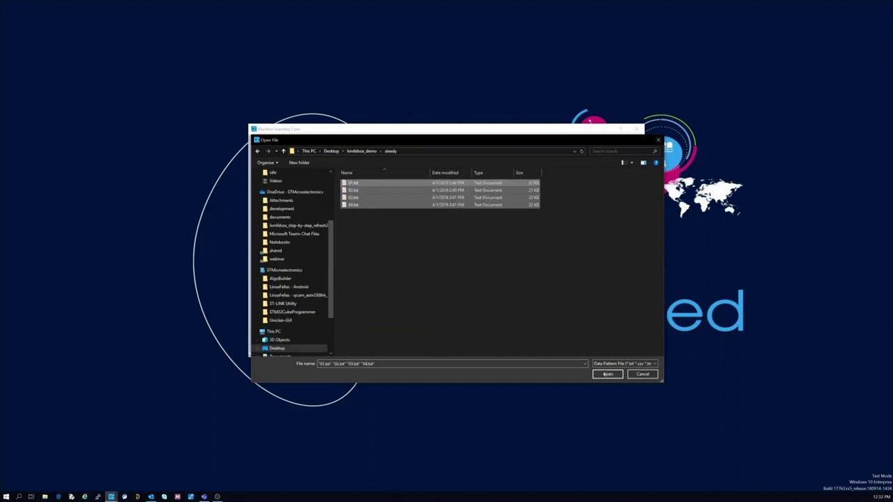
{"action": "left_click", "coordinate": [607, 374]}
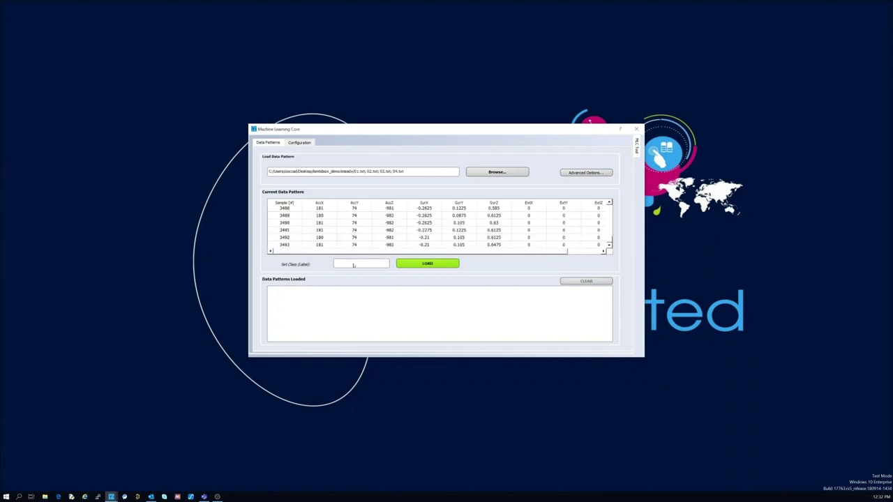
{"action": "type", "text": "steady"}
{"action": "left_click", "coordinate": [440, 263]}
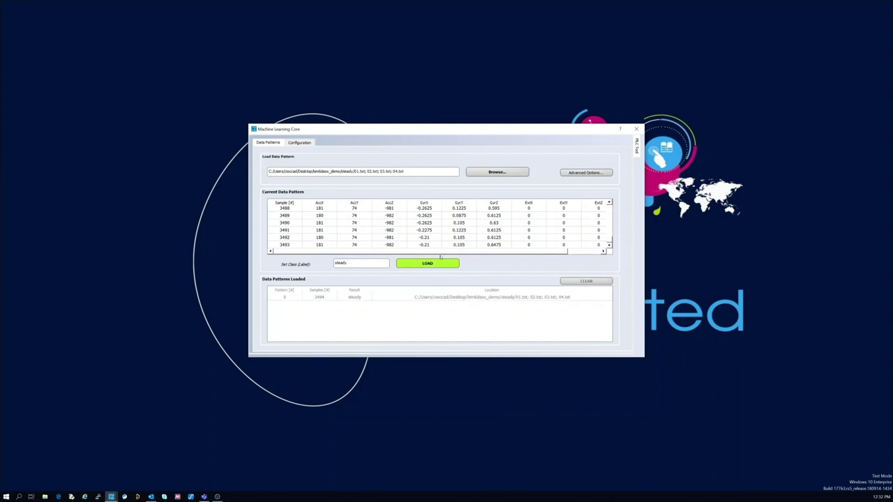
- Load the four writing recordings as the data pattern labelled 'writing'
{"action": "left_click", "coordinate": [497, 172]}
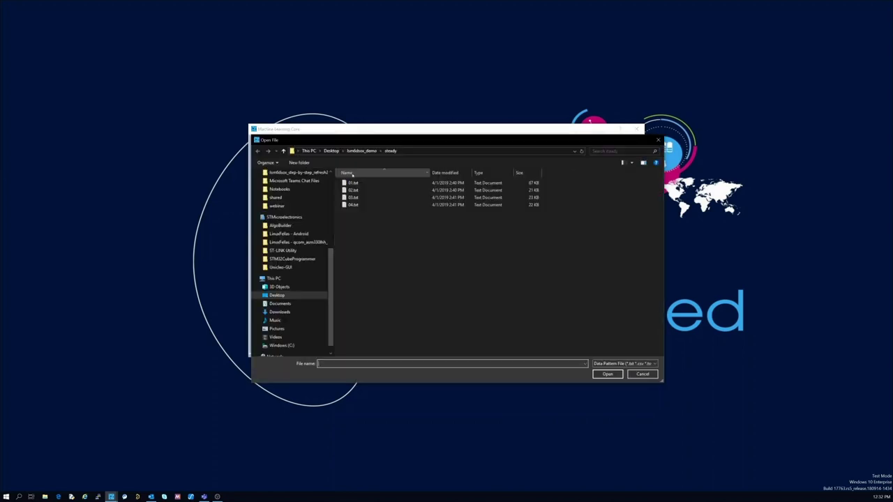
{"action": "left_click", "coordinate": [363, 151]}
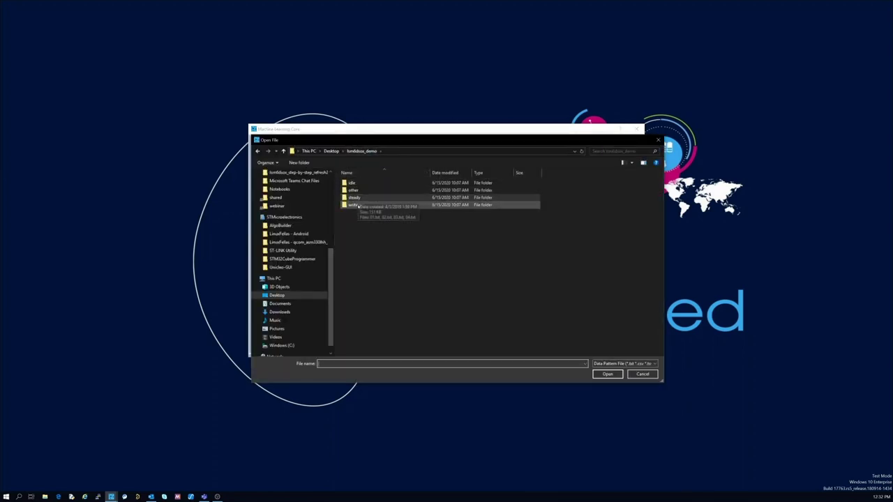
{"action": "double_click", "coordinate": [355, 204]}
{"action": "left_click_drag", "start_coordinate": [395, 234], "coordinate": [350, 179]}
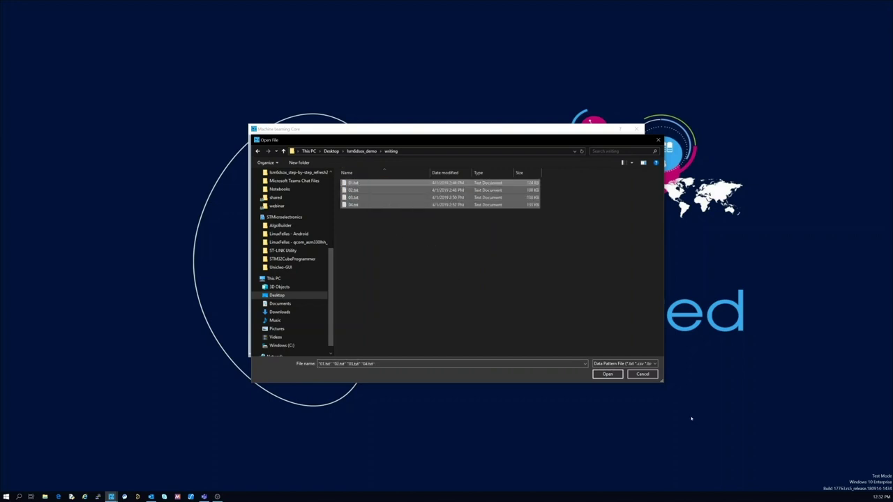
{"action": "left_click", "coordinate": [617, 375]}
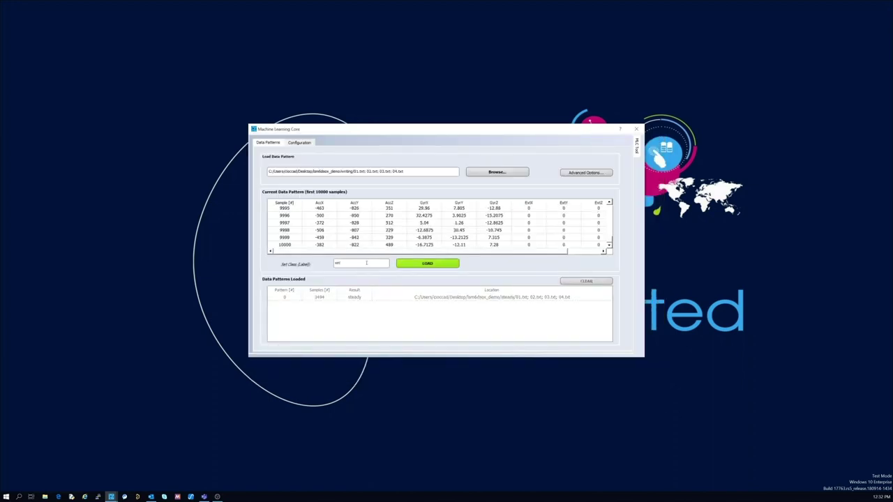
{"action": "left_click", "coordinate": [420, 264]}
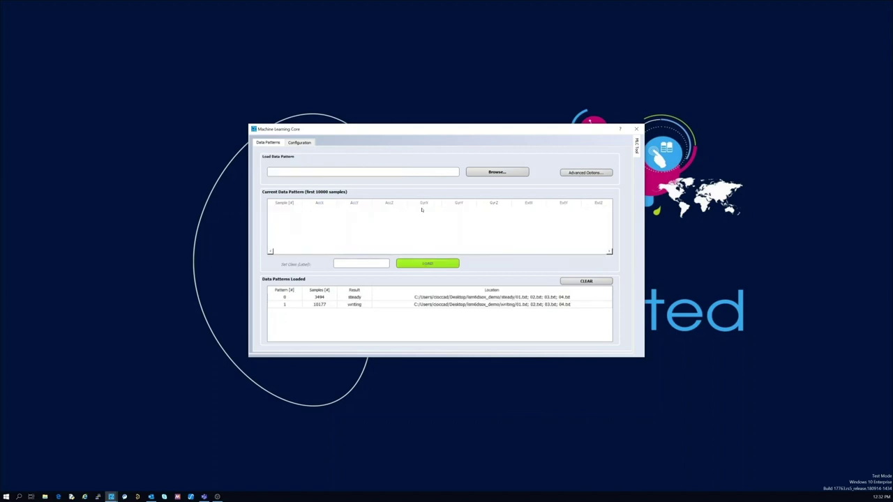
- Load idle recordings 01–04.txt as the data pattern labelled 'idle'
{"action": "left_click", "coordinate": [503, 171]}
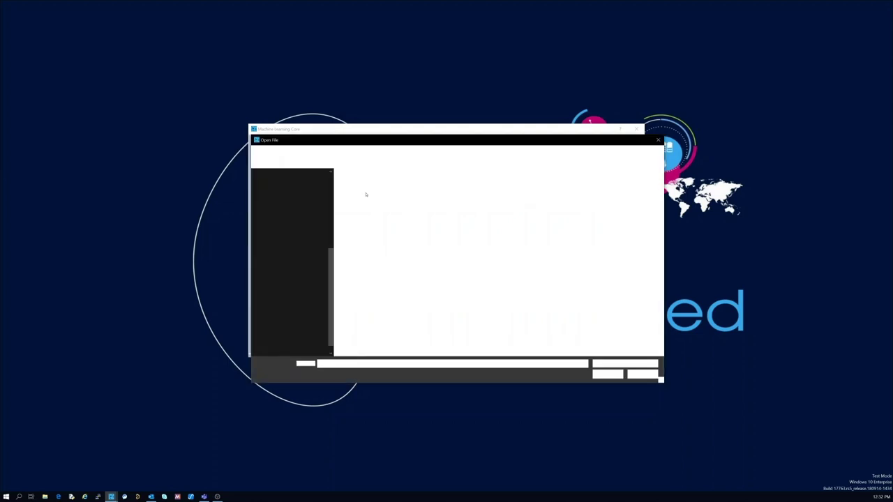
{"action": "left_click", "coordinate": [362, 151]}
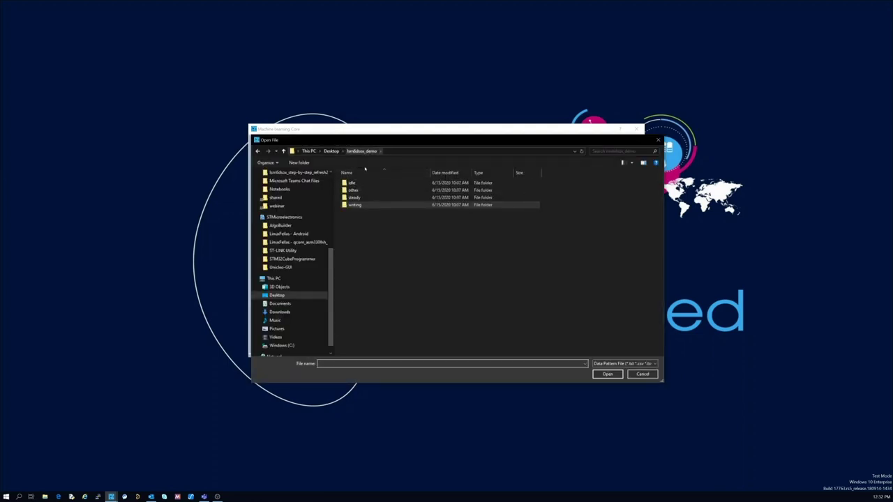
{"action": "double_click", "coordinate": [363, 184]}
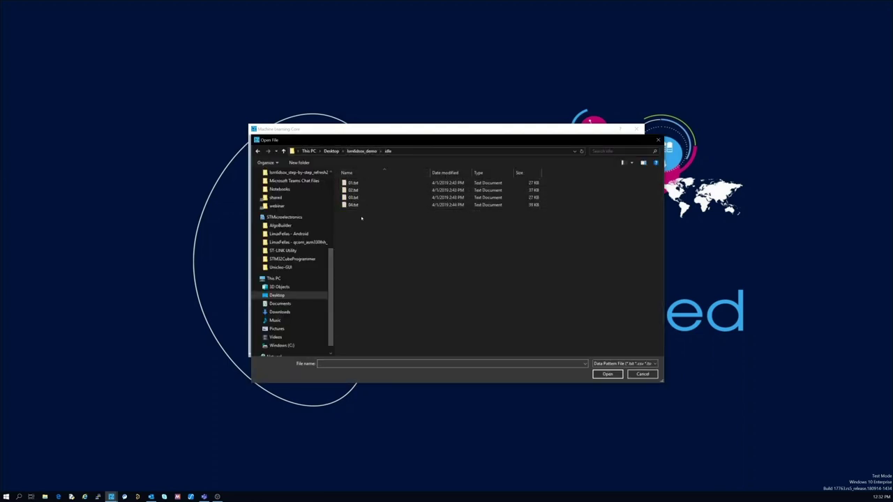
{"action": "left_click_drag", "start_coordinate": [362, 220], "coordinate": [351, 179]}
{"action": "left_click", "coordinate": [607, 374]}
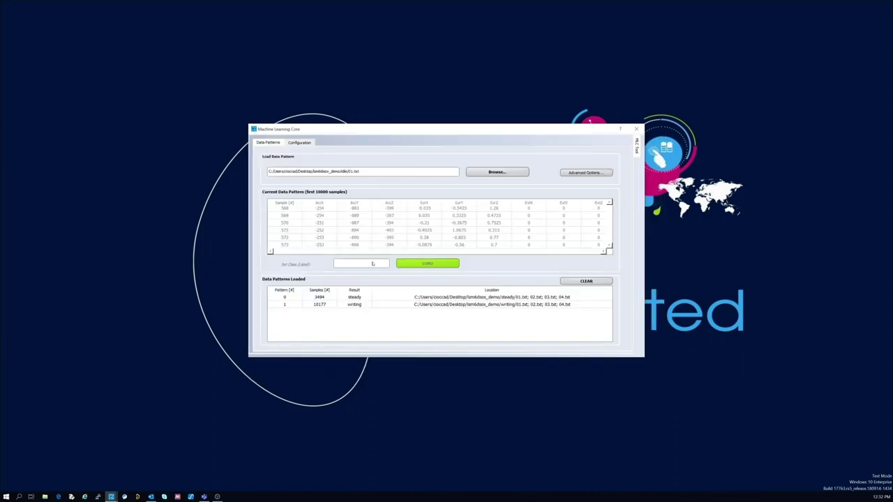
{"action": "left_click", "coordinate": [375, 266]}
{"action": "type", "text": "idle"}
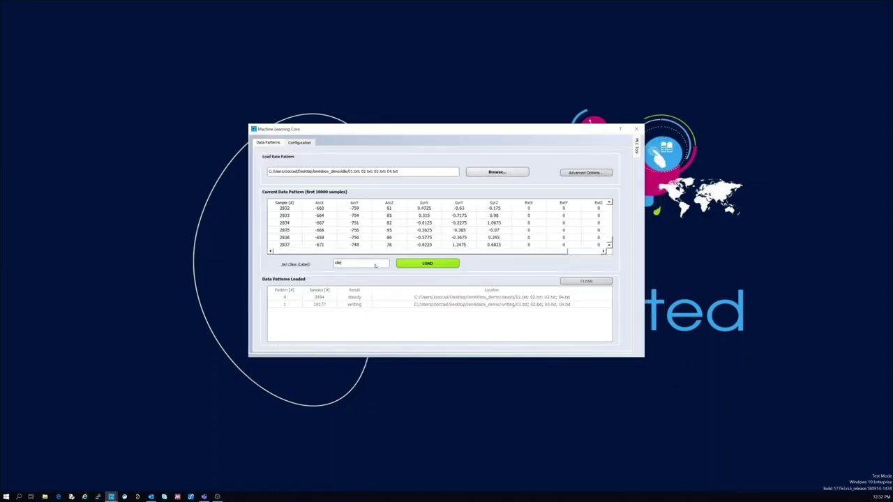
{"action": "left_click", "coordinate": [427, 263]}
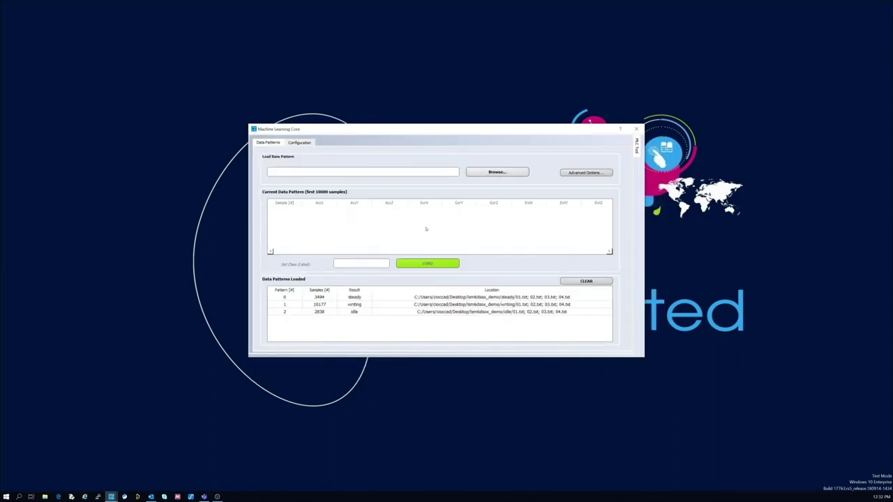
- Load other recordings 01.txt and 02.txt as the data pattern labelled 'other'
{"action": "left_click", "coordinate": [488, 173]}
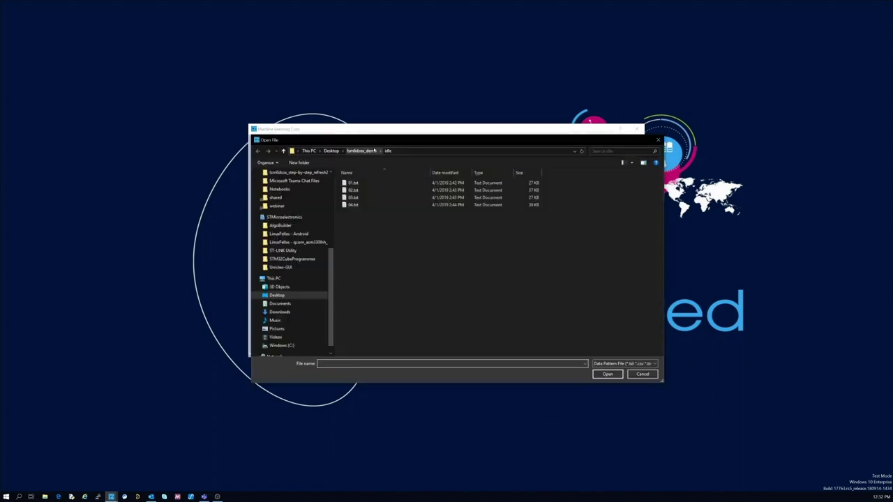
{"action": "left_click", "coordinate": [362, 151]}
{"action": "double_click", "coordinate": [358, 190]}
{"action": "left_click_drag", "start_coordinate": [367, 225], "coordinate": [348, 176]}
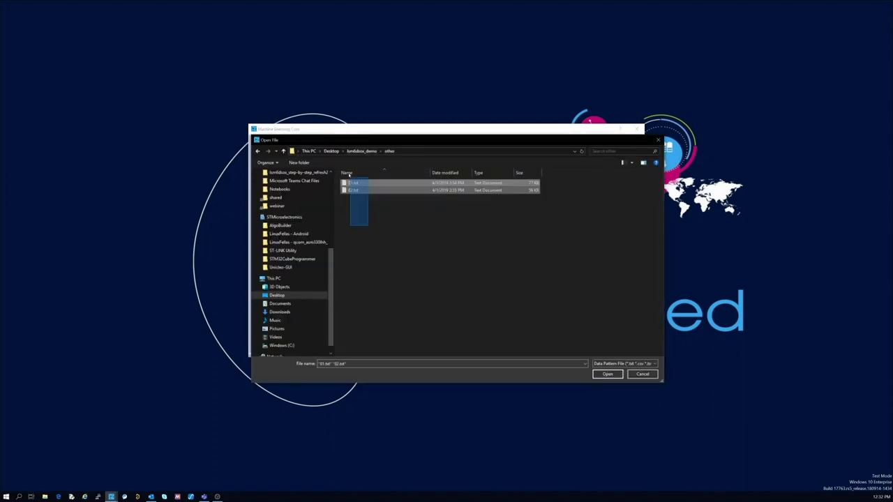
{"action": "left_click", "coordinate": [597, 376]}
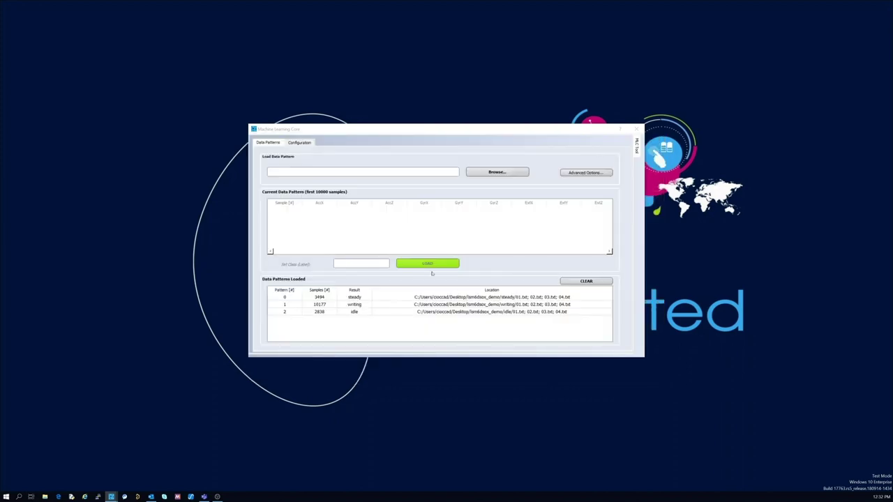
{"action": "left_click", "coordinate": [362, 263]}
{"action": "type", "text": "other"}
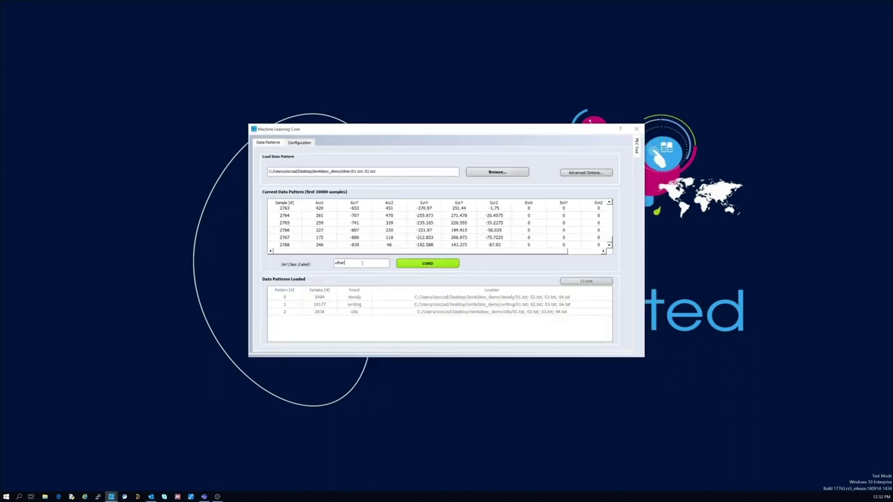
{"action": "left_click", "coordinate": [428, 264]}
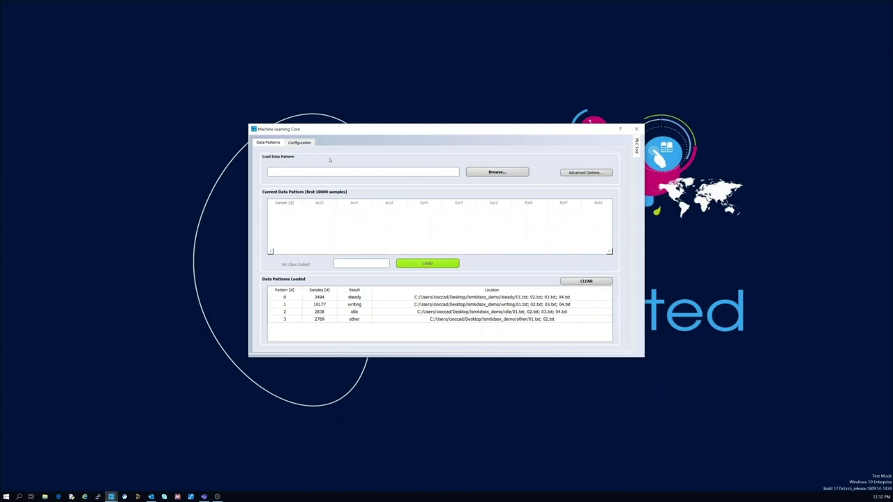
- On the configuration page, set the core inputs to Accelerometer + Gyroscope and accept one decision tree
{"action": "left_click", "coordinate": [306, 143]}
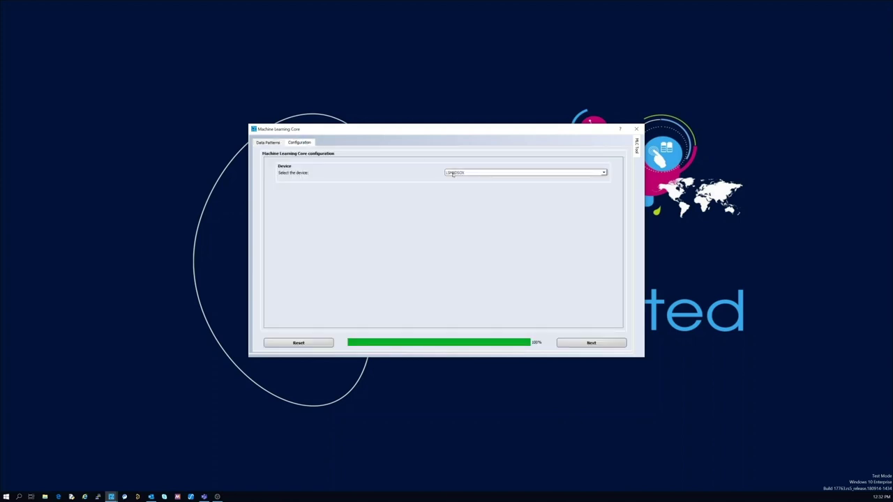
{"action": "left_click", "coordinate": [592, 343]}
{"action": "left_click", "coordinate": [592, 343]}
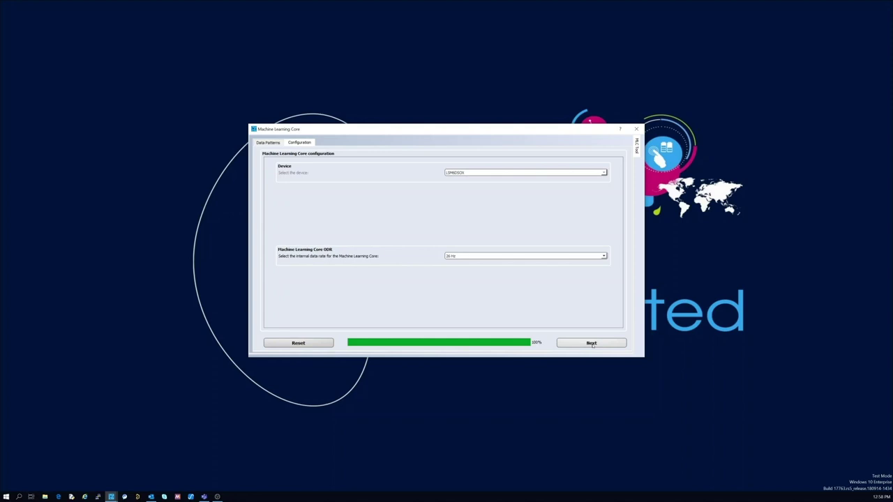
{"action": "left_click", "coordinate": [592, 343]}
{"action": "left_click", "coordinate": [534, 249]}
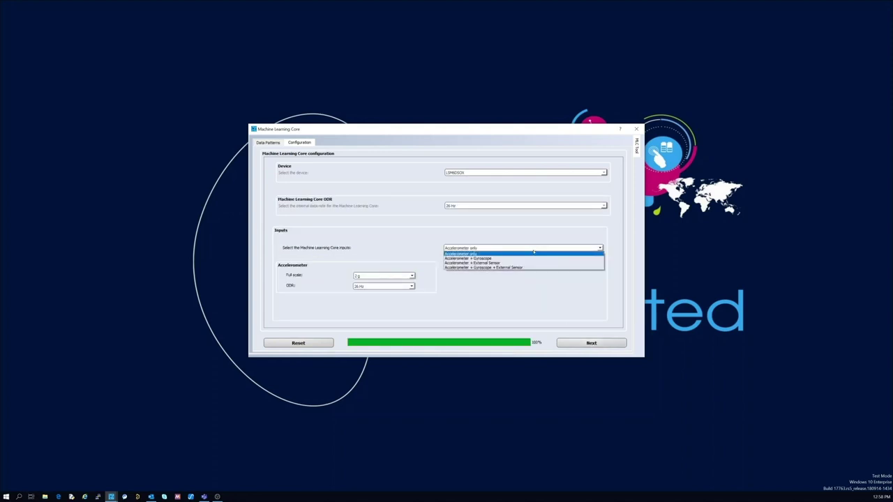
{"action": "left_click", "coordinate": [532, 258]}
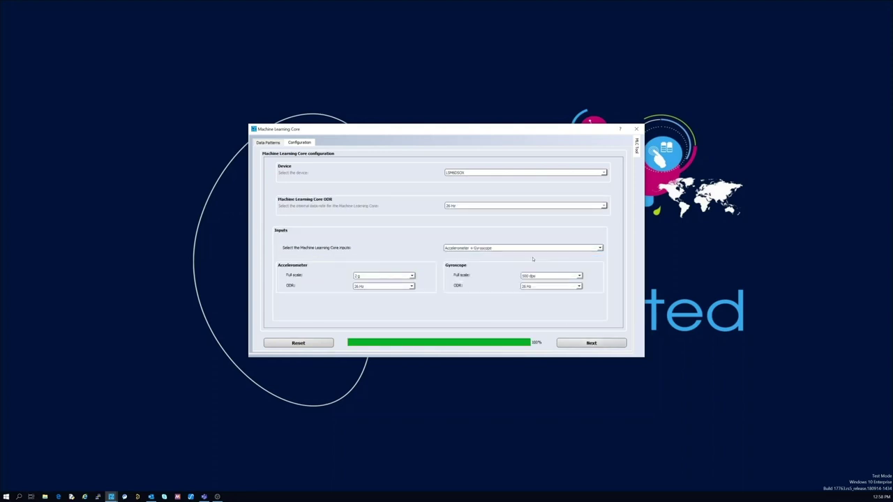
{"action": "left_click", "coordinate": [583, 343]}
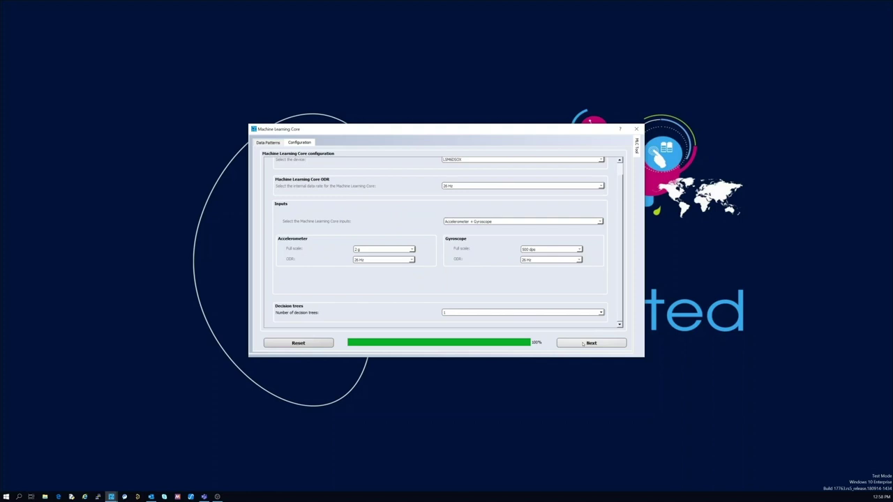
{"action": "left_click", "coordinate": [582, 343]}
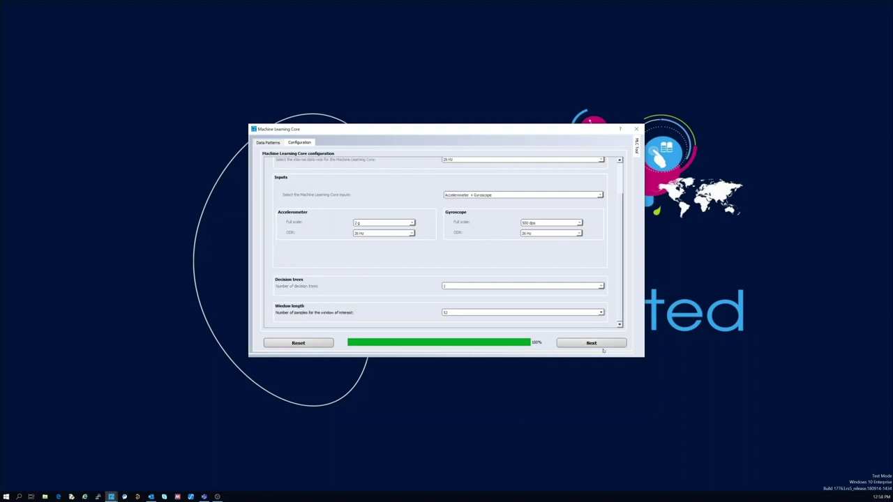
- Change the window length from 52 to 26 samples
{"action": "left_click", "coordinate": [580, 314]}
{"action": "scroll", "coordinate": [471, 329], "scroll_direction": "up", "scroll_amount": 8}
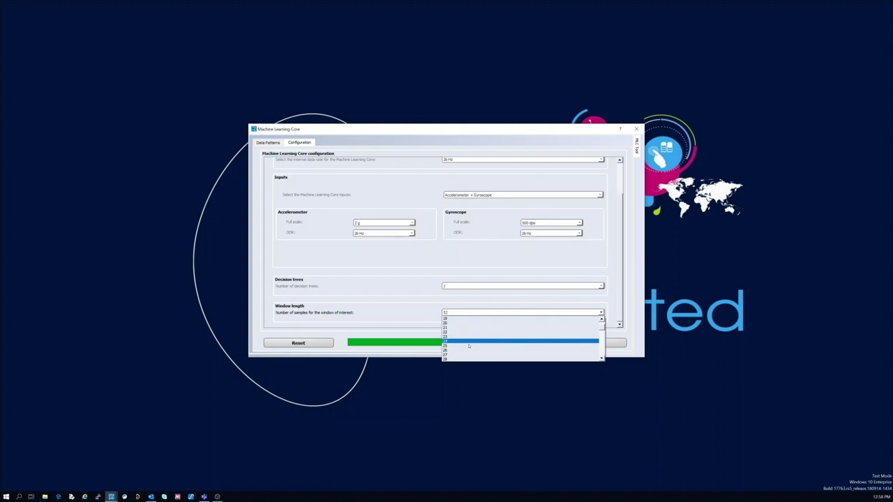
{"action": "left_click", "coordinate": [469, 350]}
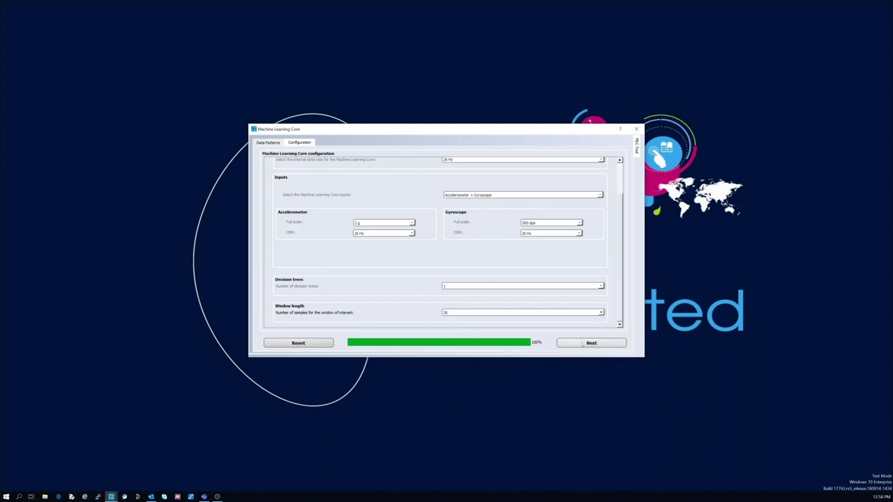
- Add the HP ACC(xyz) high-pass filter as the first filter
{"action": "left_click", "coordinate": [591, 343]}
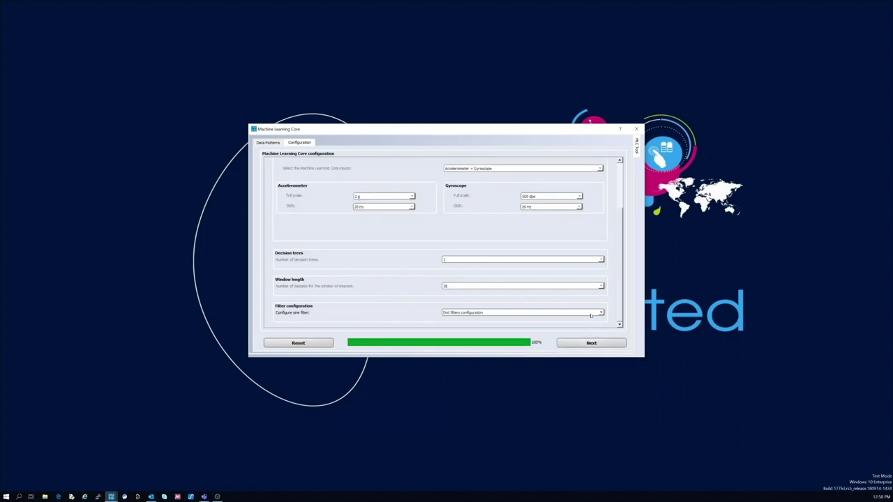
{"action": "left_click", "coordinate": [591, 314]}
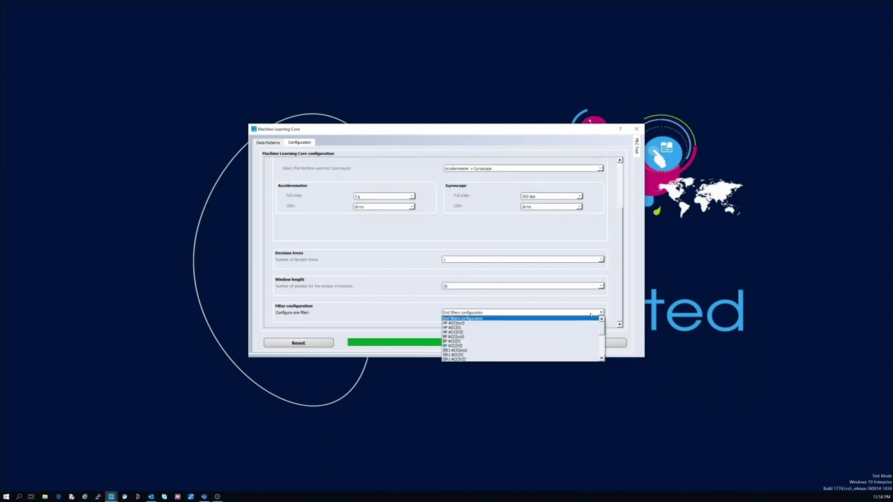
{"action": "left_click", "coordinate": [497, 324]}
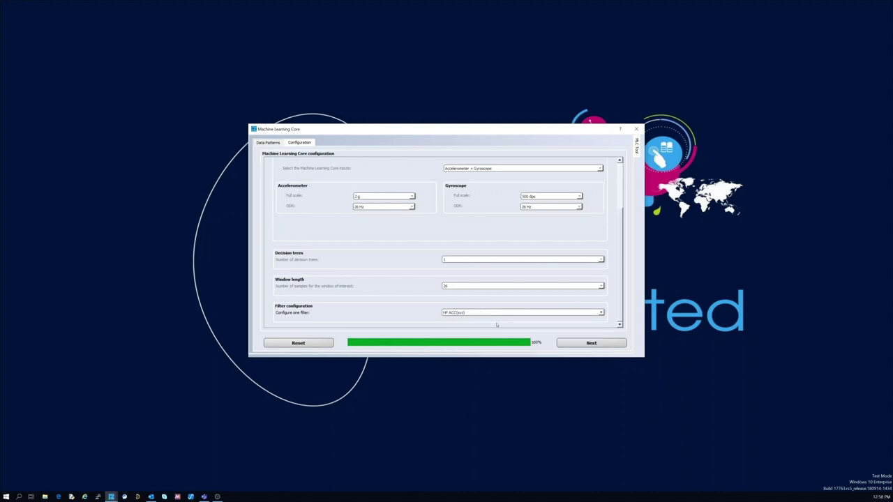
{"action": "left_click", "coordinate": [579, 343]}
- Add the HP GYRO(V2) high-pass filter and end the filter configuration
{"action": "left_click", "coordinate": [533, 314]}
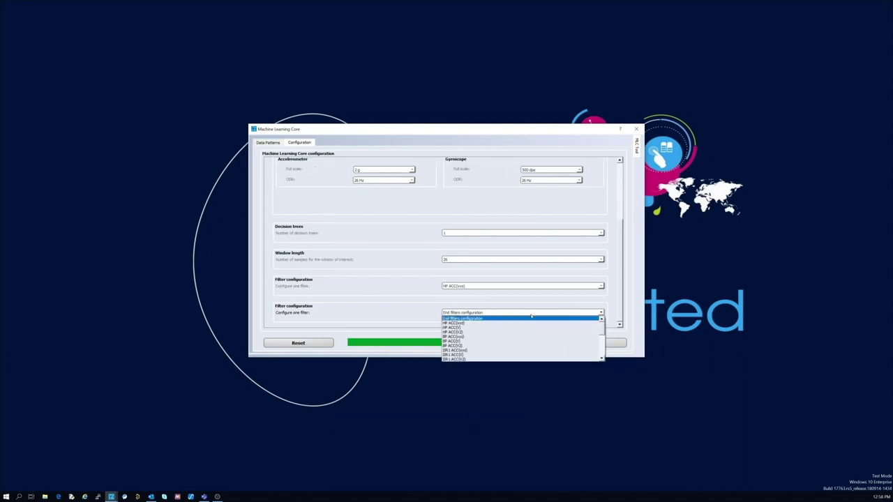
{"action": "scroll", "coordinate": [513, 336], "scroll_direction": "down", "scroll_amount": 2}
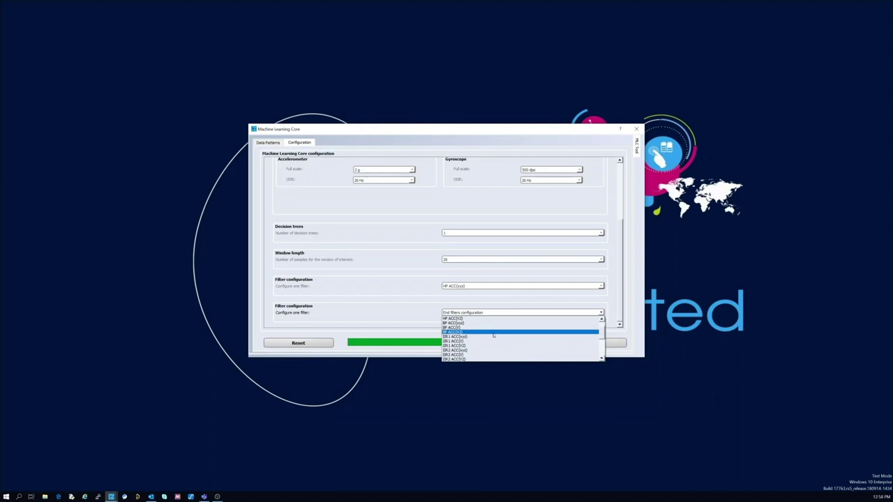
{"action": "scroll", "coordinate": [493, 336], "scroll_direction": "down", "scroll_amount": 2}
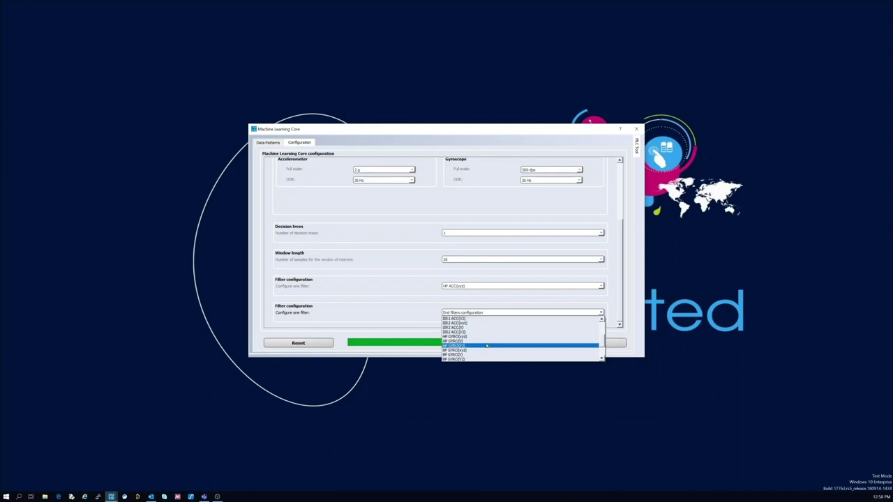
{"action": "left_click", "coordinate": [487, 347]}
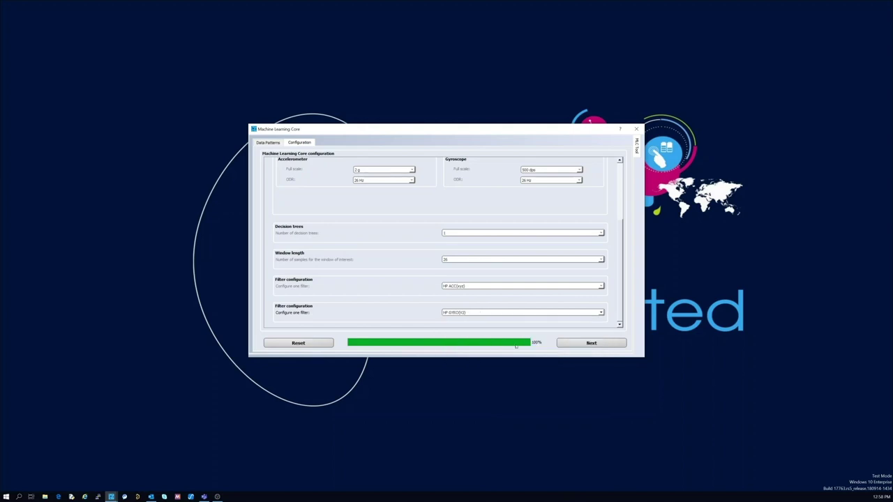
{"action": "left_click", "coordinate": [582, 344]}
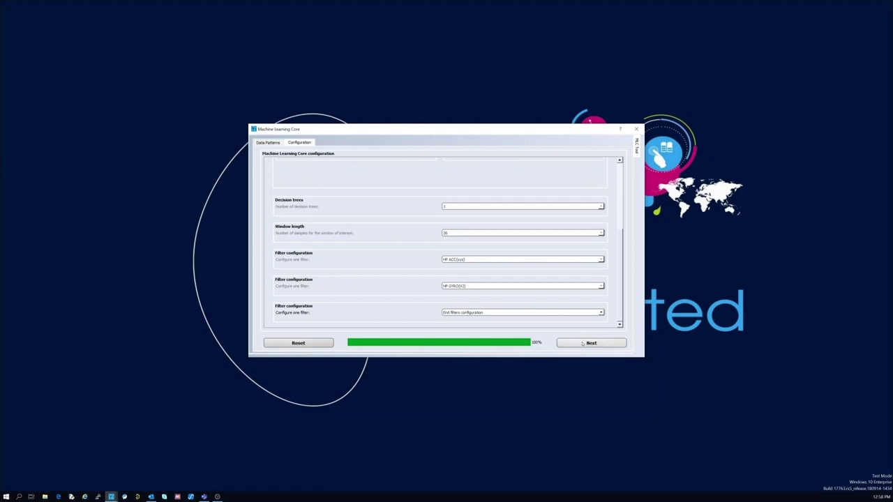
{"action": "left_click", "coordinate": [583, 344]}
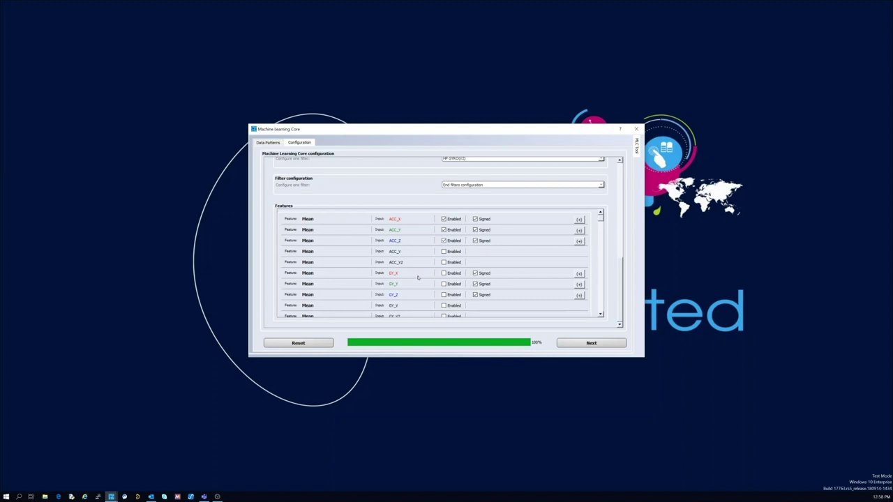
- Enable Variance on ACC_V and move further down the Features list
{"action": "scroll", "coordinate": [418, 277], "scroll_direction": "down", "scroll_amount": 3}
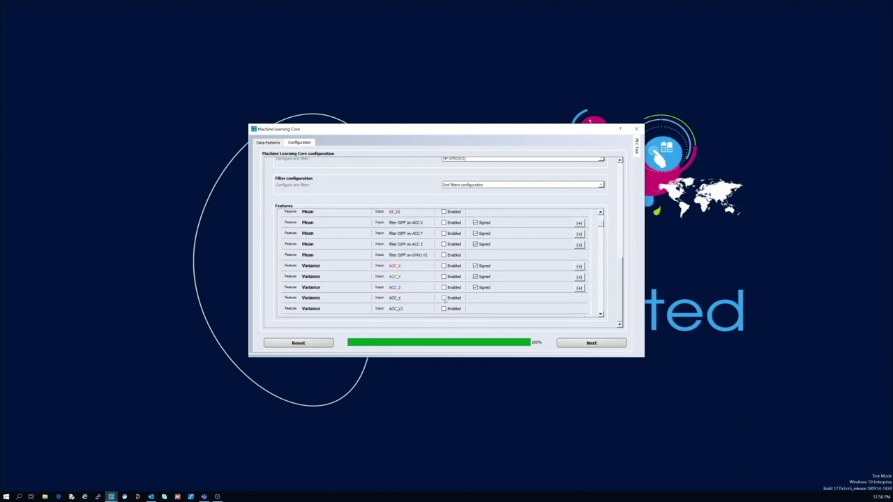
{"action": "left_click", "coordinate": [444, 298]}
{"action": "scroll", "coordinate": [475, 276], "scroll_direction": "down", "scroll_amount": 5}
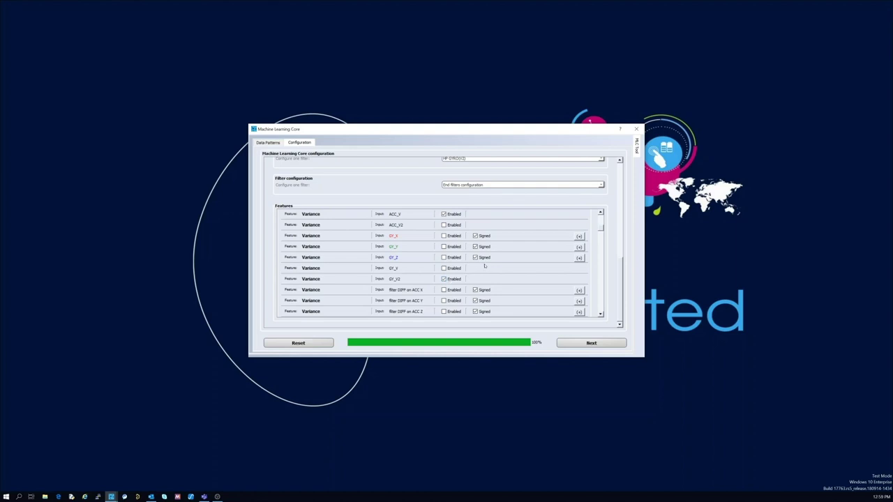
{"action": "scroll", "coordinate": [482, 265], "scroll_direction": "down", "scroll_amount": 1}
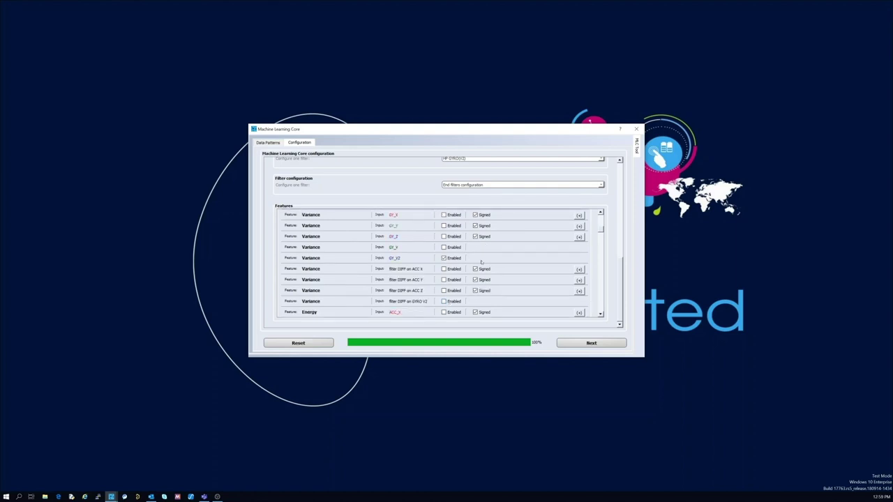
{"action": "scroll", "coordinate": [475, 259], "scroll_direction": "down", "scroll_amount": 2}
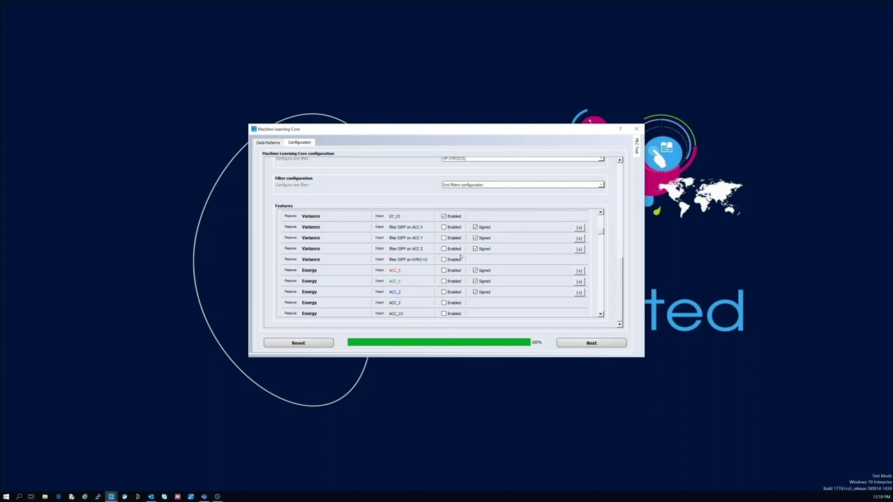
{"action": "scroll", "coordinate": [452, 257], "scroll_direction": "up", "scroll_amount": 1}
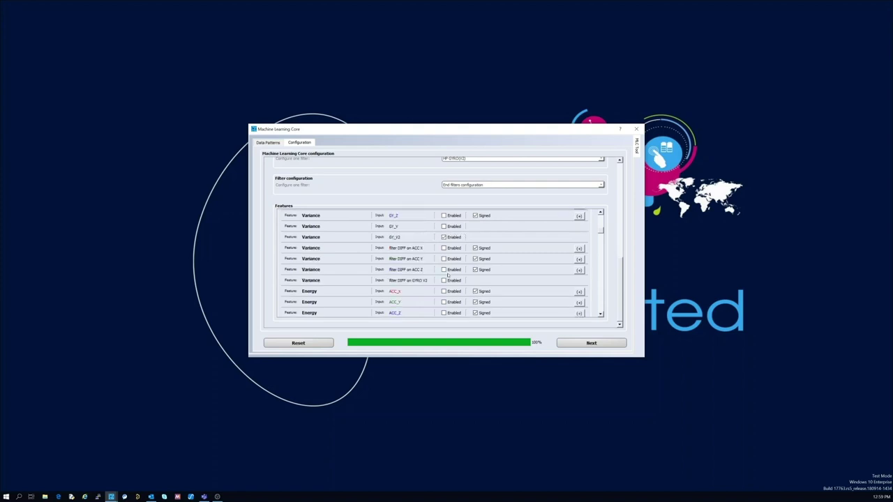
{"action": "scroll", "coordinate": [447, 276], "scroll_direction": "down", "scroll_amount": 1}
{"action": "scroll", "coordinate": [450, 277], "scroll_direction": "down", "scroll_amount": 1}
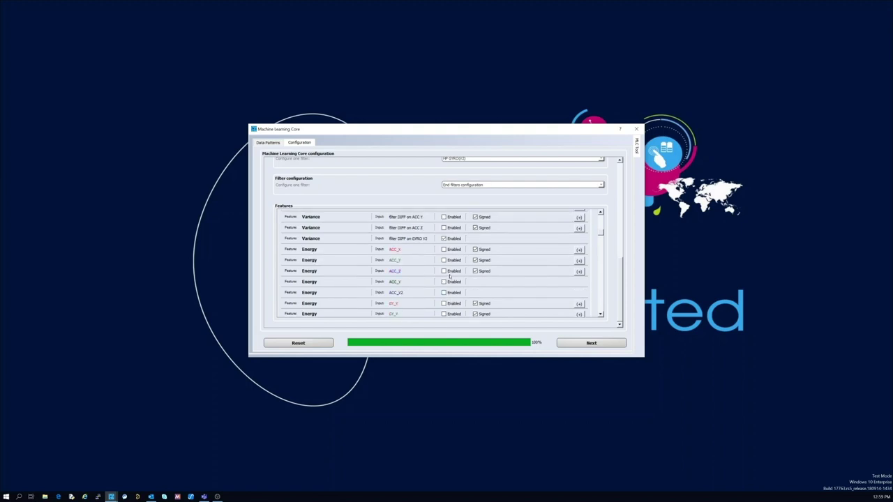
- Scroll down the Features list to the Energy and Peak to Peak entries
{"action": "scroll", "coordinate": [450, 277], "scroll_direction": "down", "scroll_amount": 2}
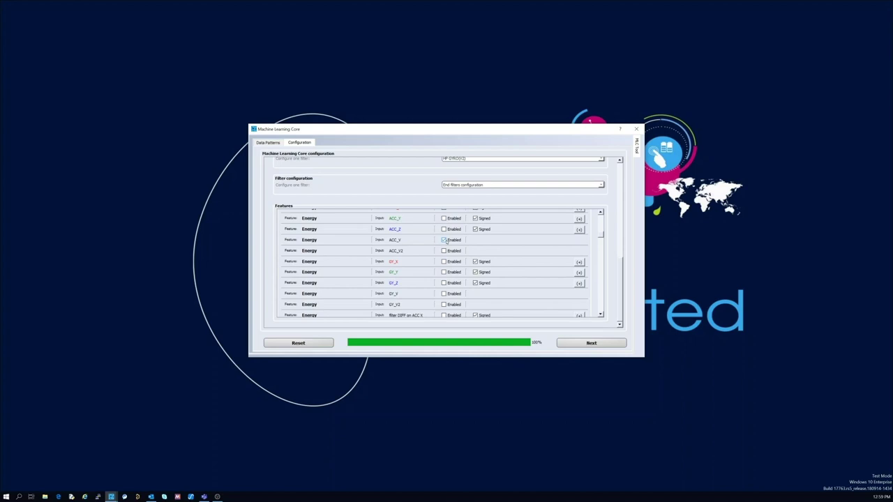
{"action": "scroll", "coordinate": [448, 263], "scroll_direction": "down", "scroll_amount": 3}
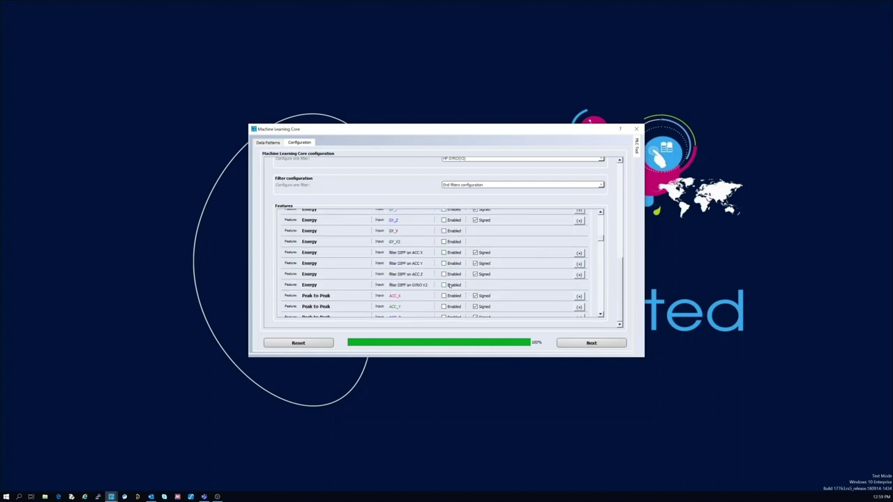
{"action": "scroll", "coordinate": [452, 278], "scroll_direction": "down", "scroll_amount": 2}
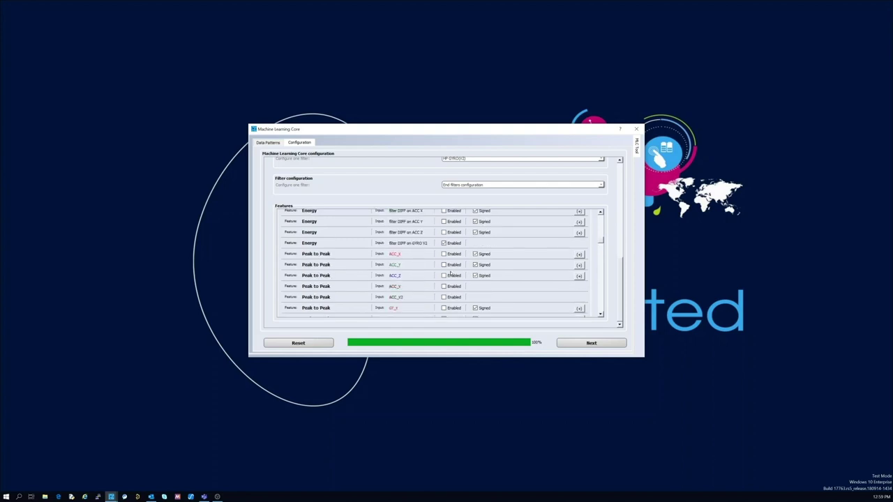